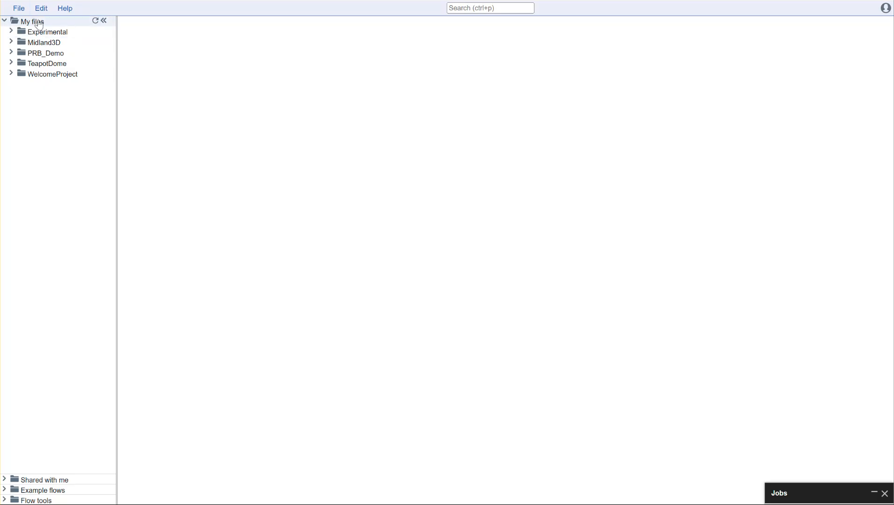
# - Create a new folder named SeismicTutorial under My files
pyautogui.rightClick(39, 24)
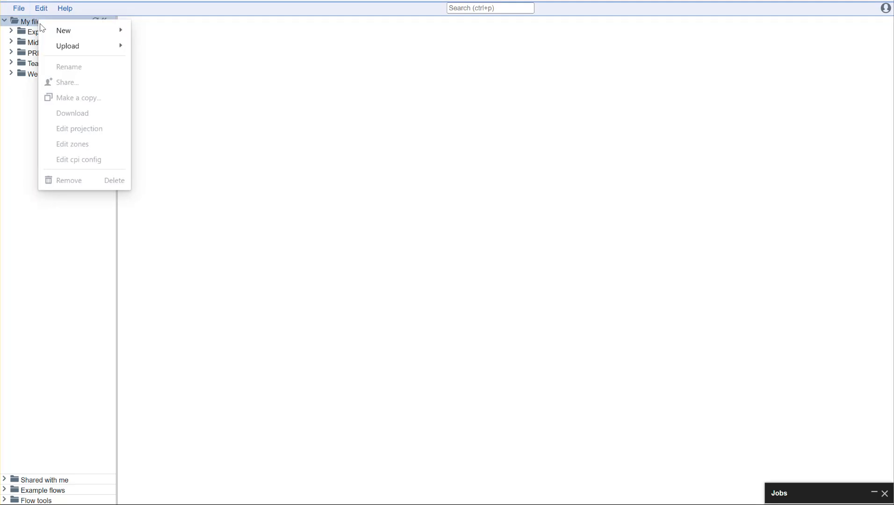
pyautogui.moveTo(88, 32)
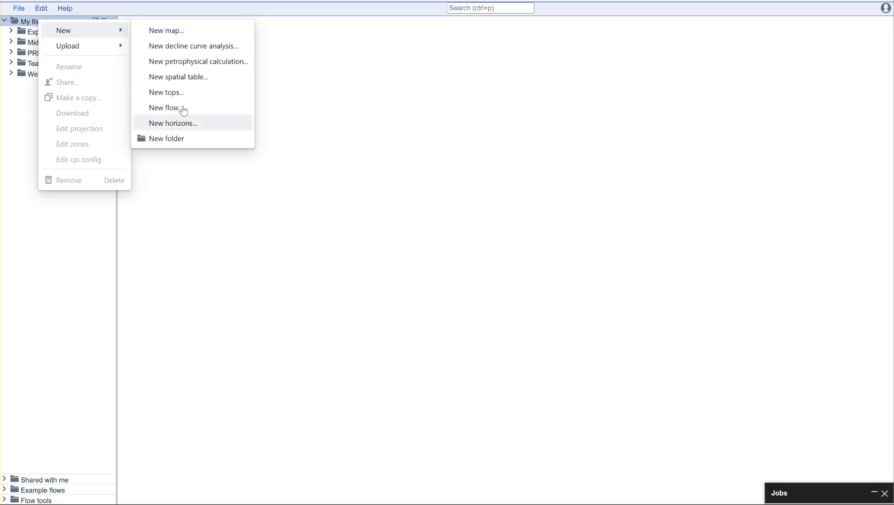
pyautogui.click(186, 139)
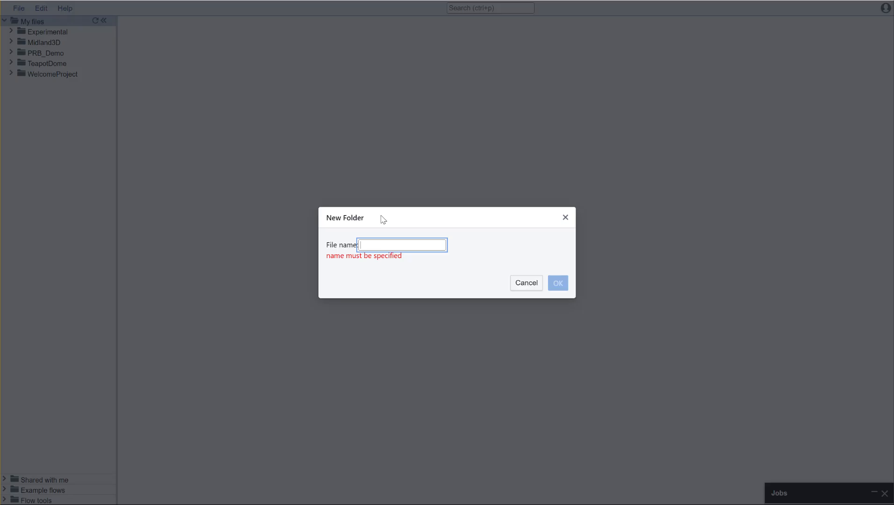
pyautogui.write('Sei')
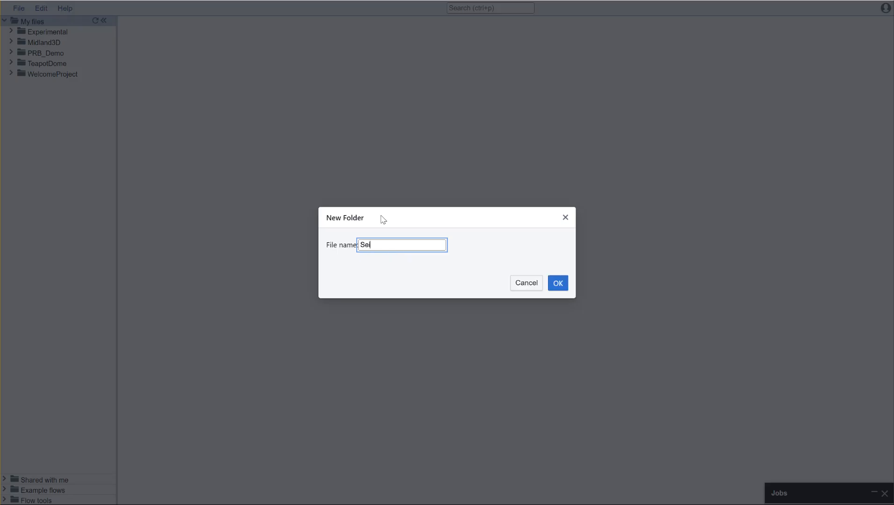
pyautogui.write('smicTutorial')
pyautogui.click(560, 283)
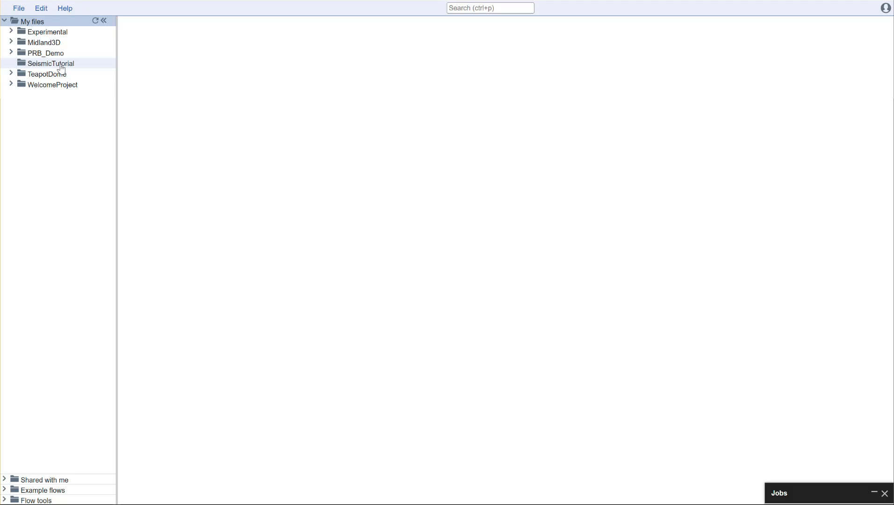
# - Look up the sample data links in the Seismic Tutorial from the welcome page, and close both pages
pyautogui.click(70, 11)
pyautogui.click(65, 38)
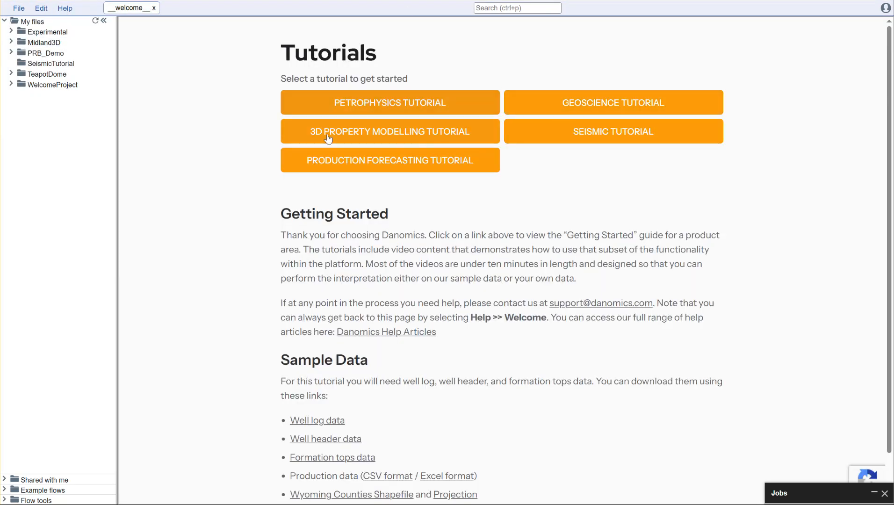
pyautogui.click(602, 134)
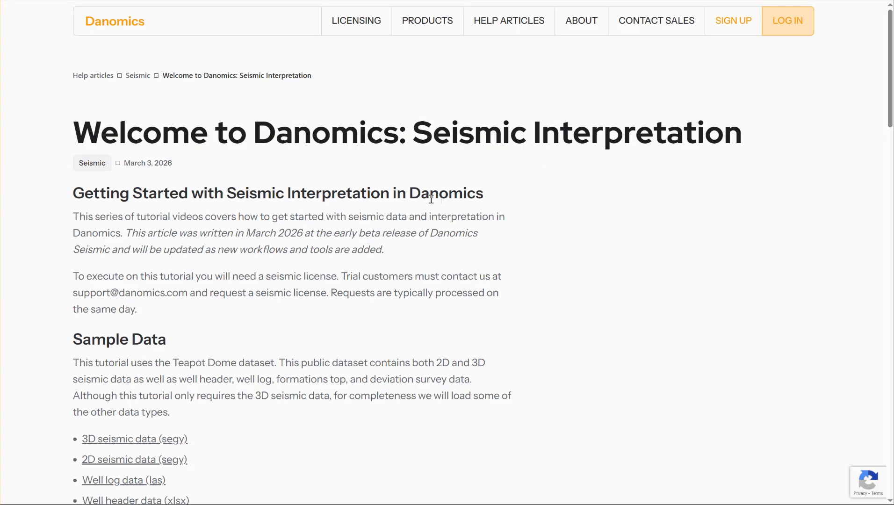
pyautogui.scroll(-1, 376, 209)
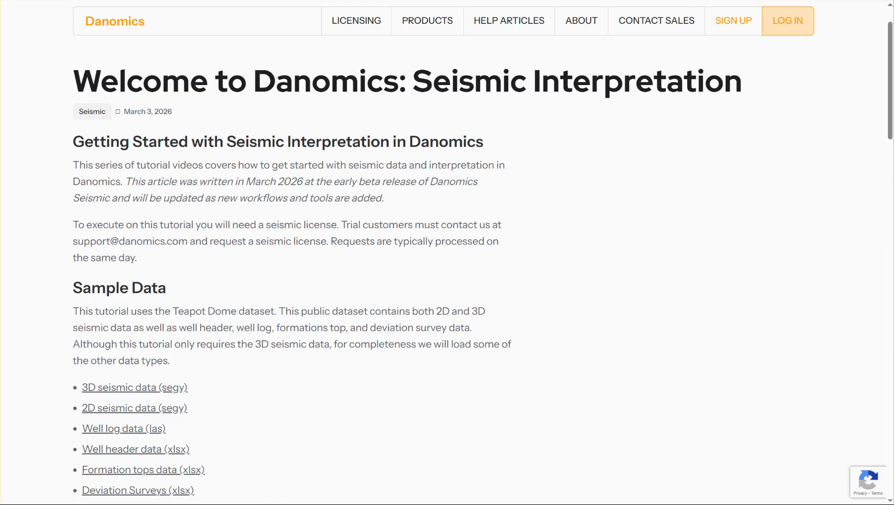
pyautogui.hotkey('ctrl', 'w')
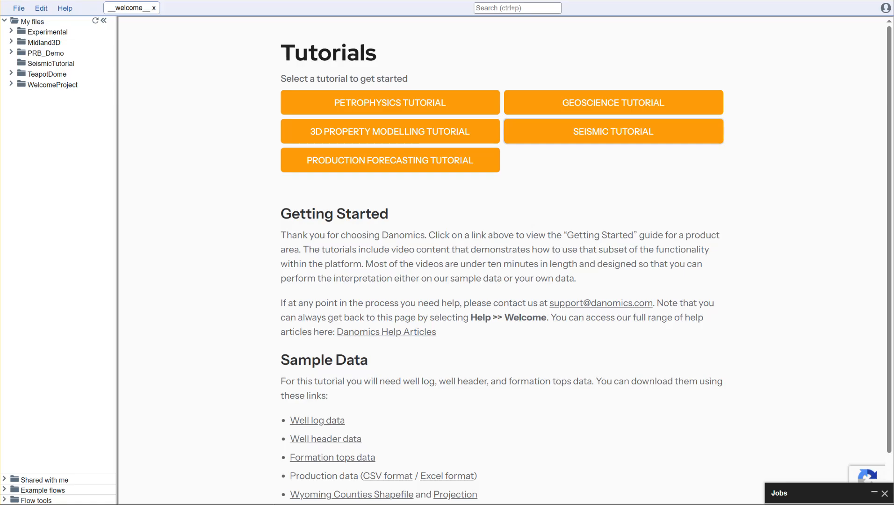
pyautogui.click(154, 8)
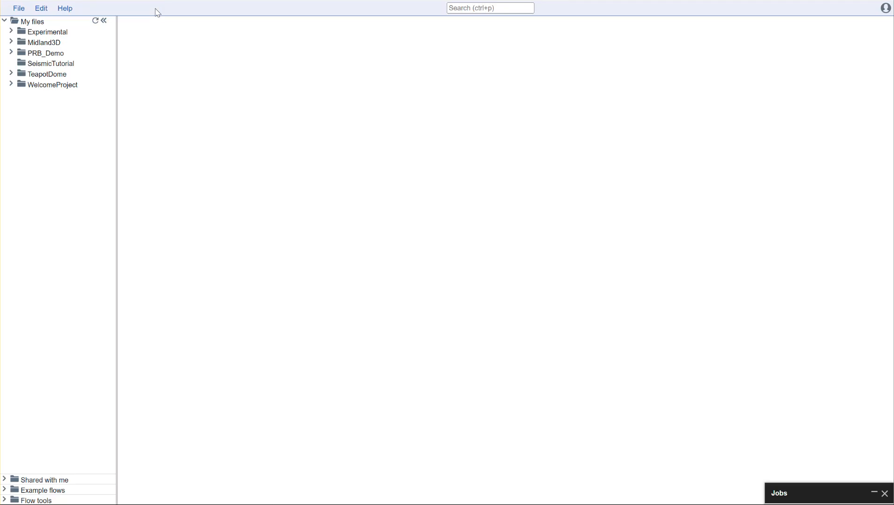
# - Upload TeapotDome3D.sgy from the 3D_Seismic folder into SeismicTutorial as a 3D SEG-Y file
pyautogui.rightClick(55, 67)
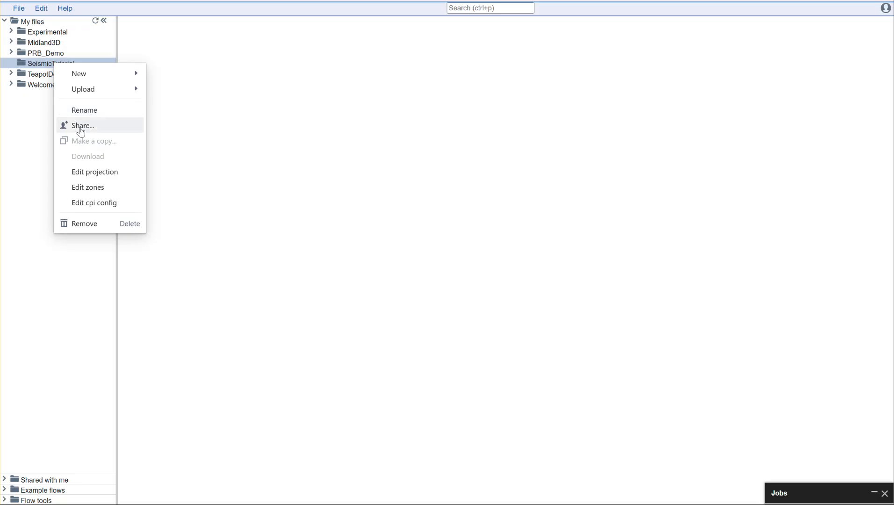
pyautogui.moveTo(96, 91)
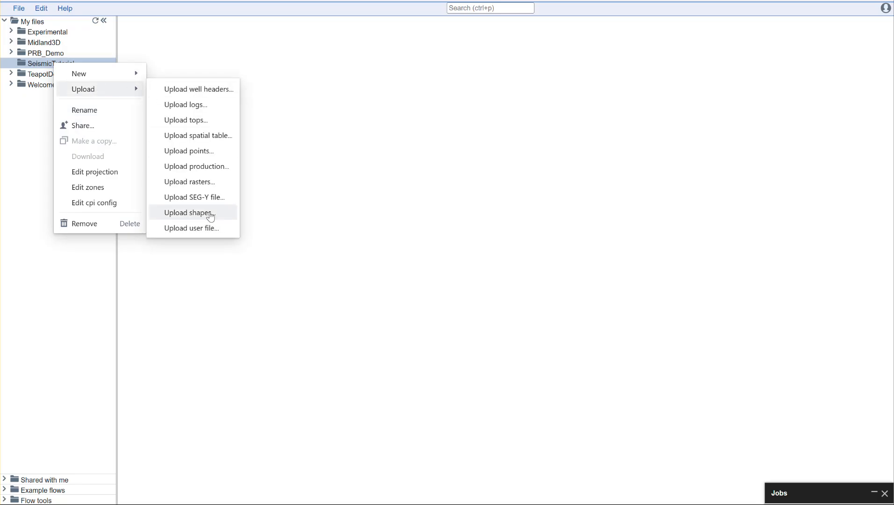
pyautogui.click(186, 198)
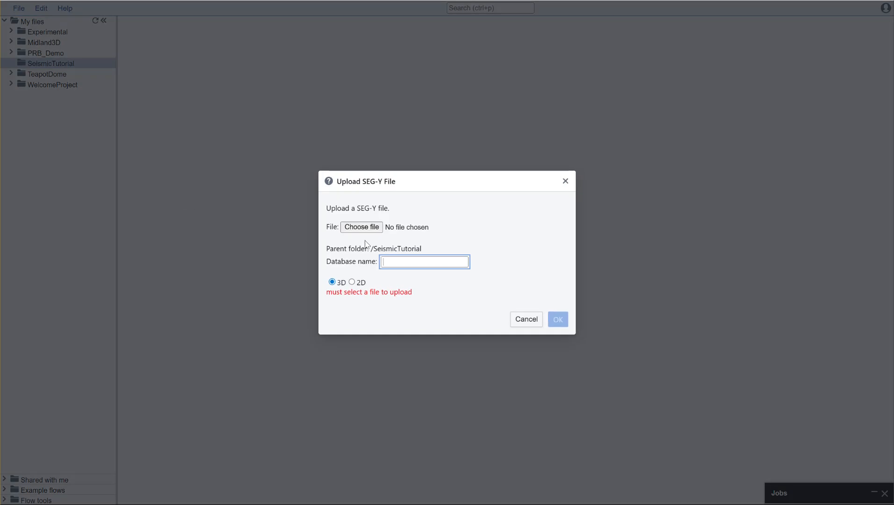
pyautogui.click(363, 227)
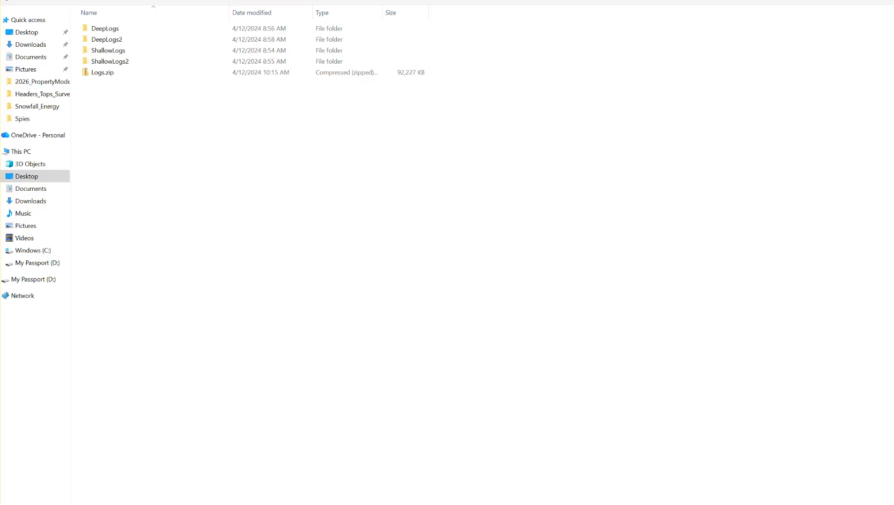
pyautogui.hotkey('alt', 'Up')
pyautogui.doubleClick(113, 40)
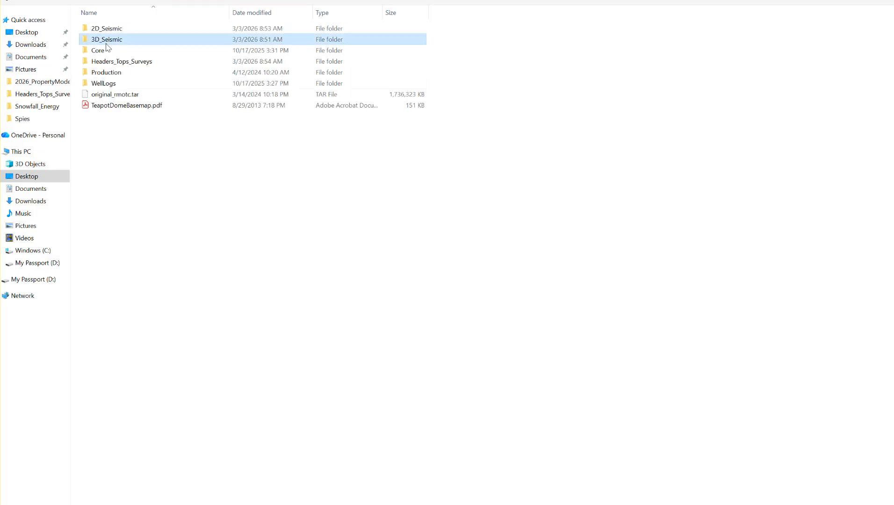
pyautogui.click(118, 41)
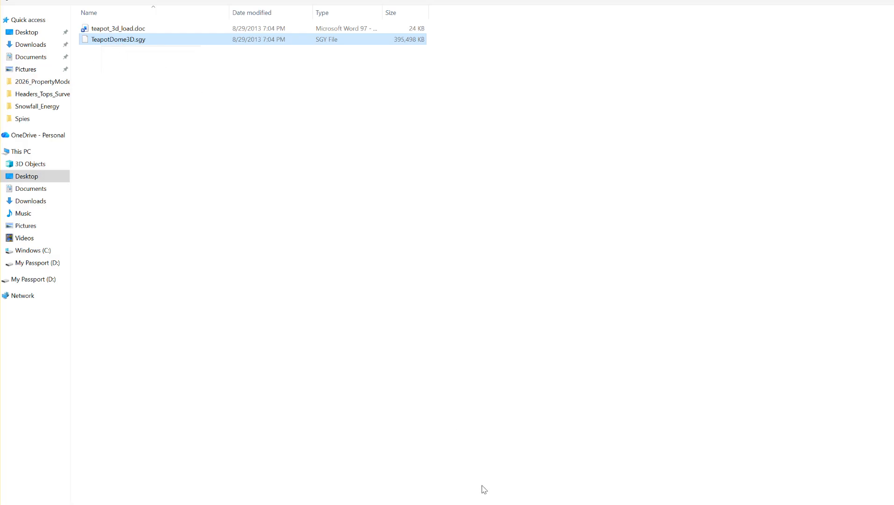
pyautogui.click(541, 41)
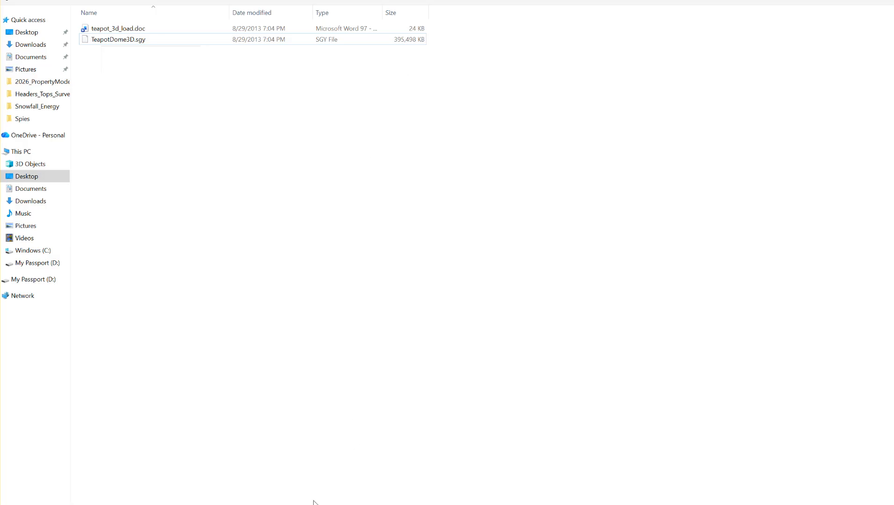
pyautogui.click(139, 41)
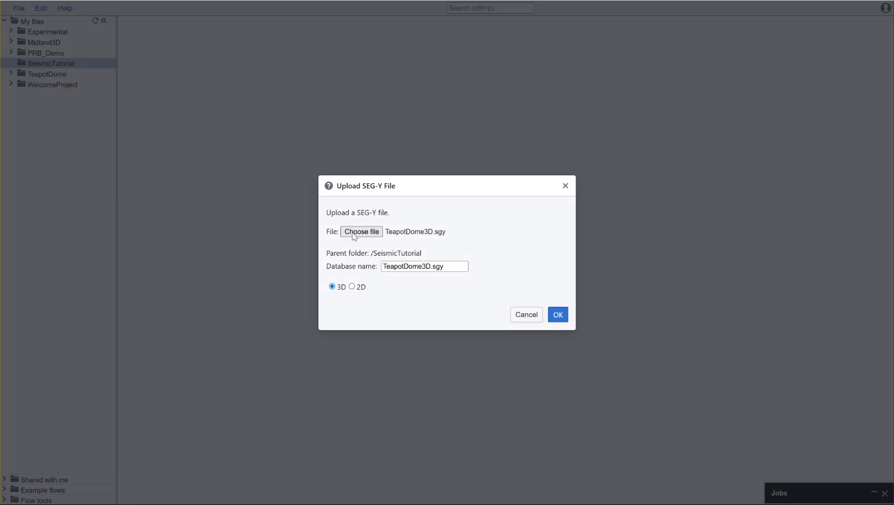
pyautogui.click(565, 316)
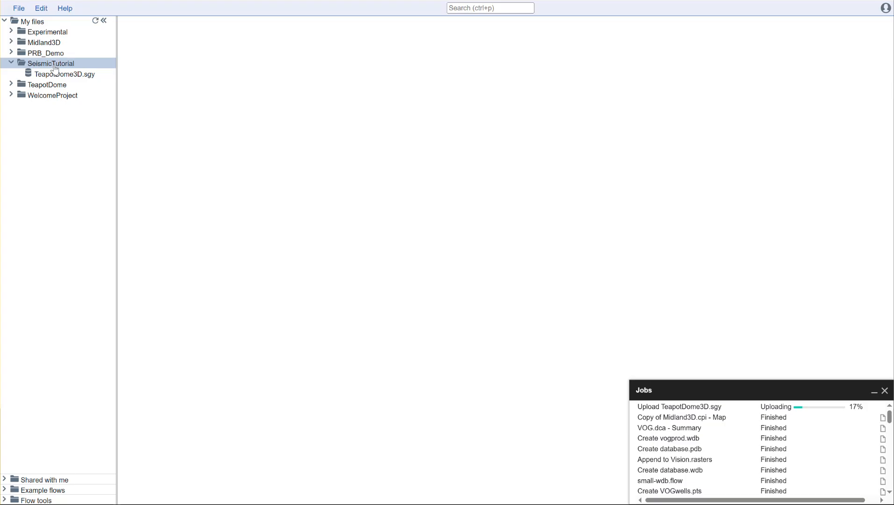
# - Set up a 2D SEG-Y upload into SeismicTutorial with TeapotDome-2D-lineA.sgy from the 2D_Seismic folder
pyautogui.rightClick(55, 69)
pyautogui.moveTo(84, 92)
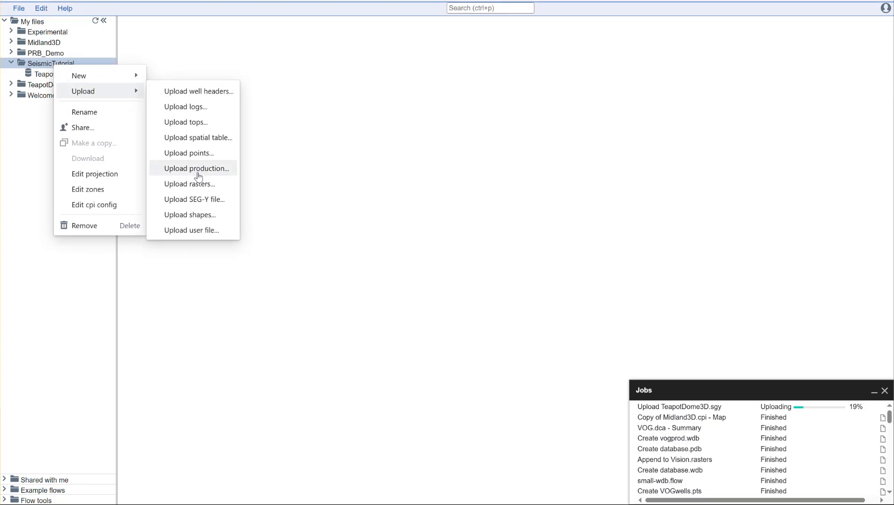
pyautogui.click(203, 202)
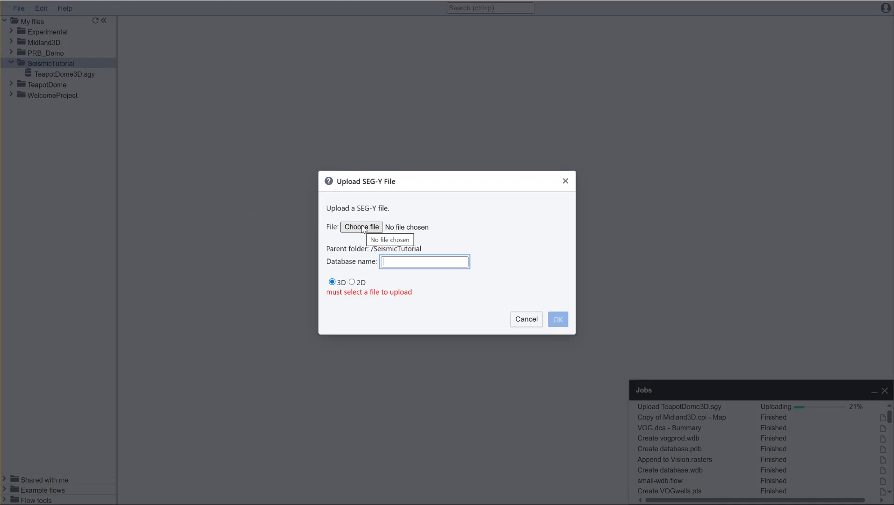
pyautogui.click(352, 282)
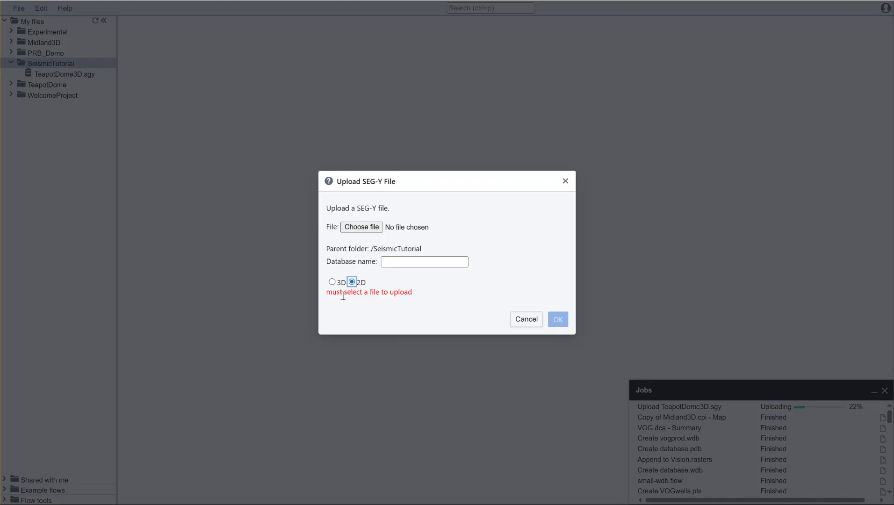
pyautogui.click(372, 228)
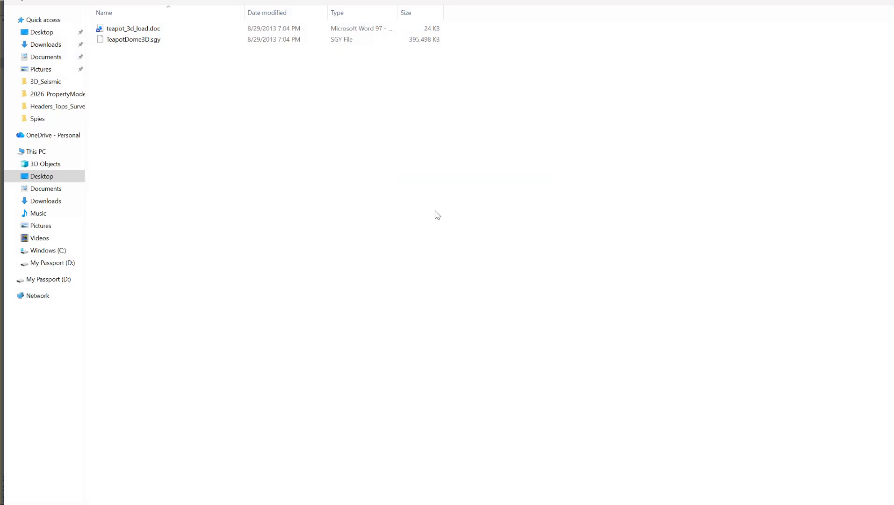
pyautogui.click(210, 0)
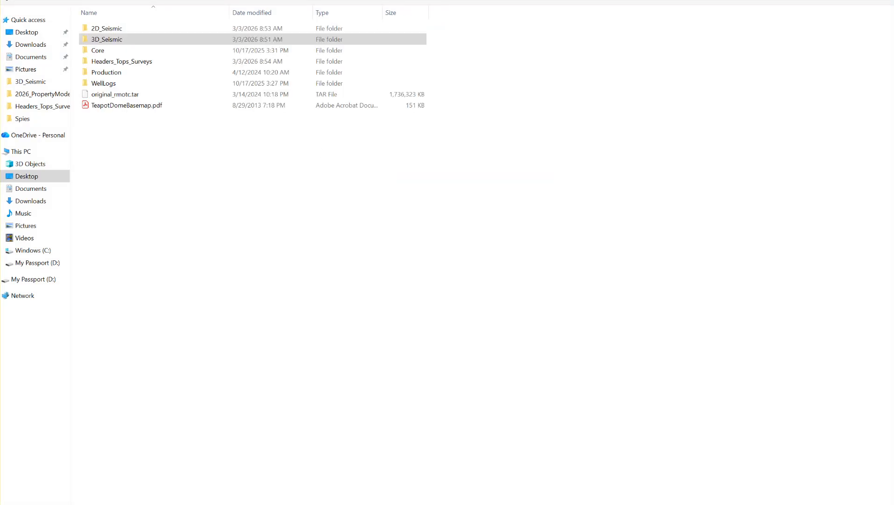
pyautogui.doubleClick(113, 29)
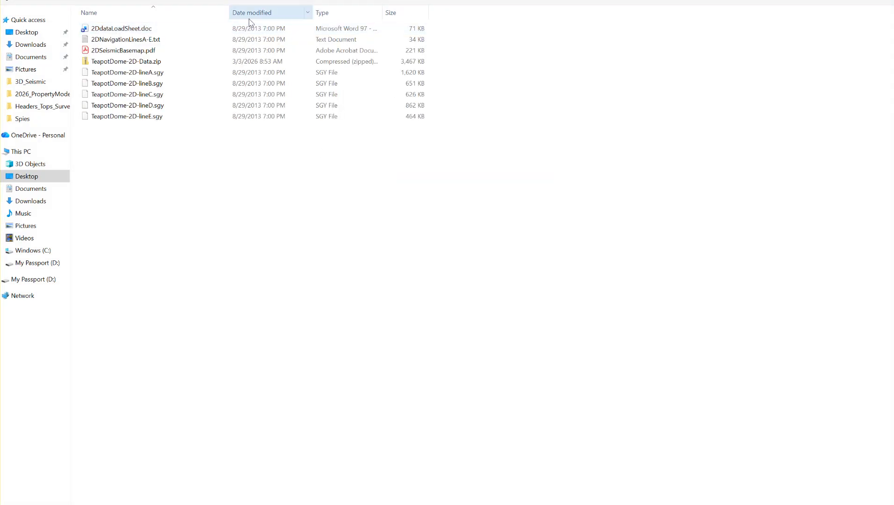
pyautogui.click(159, 73)
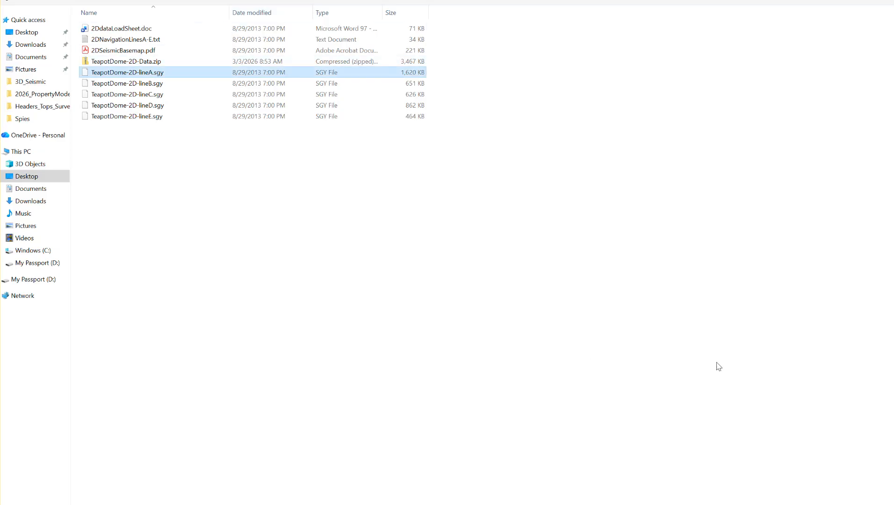
pyautogui.press('Return')
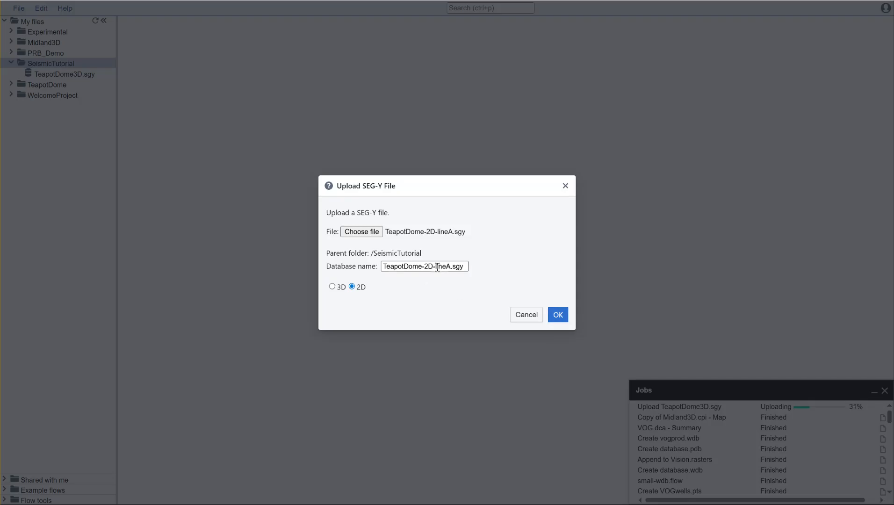
# - Shorten the database name to 2D-lineA.sgy and upload the file
pyautogui.click(423, 266)
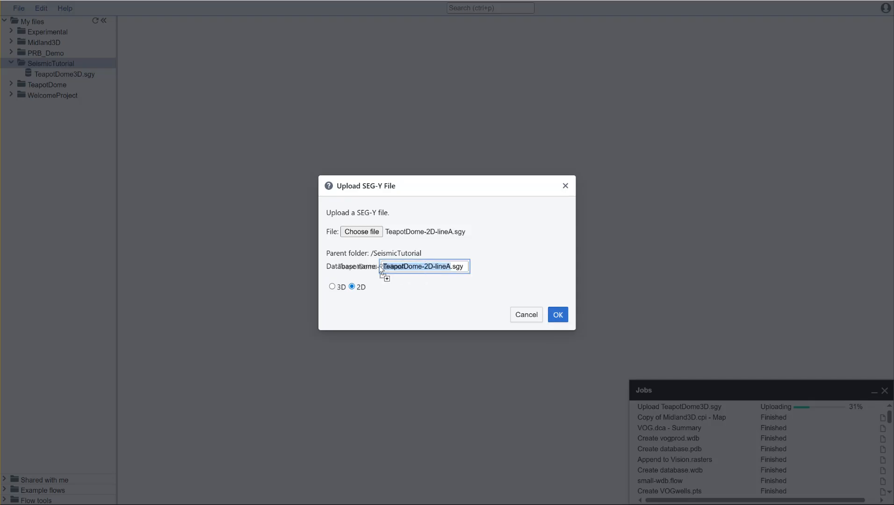
pyautogui.click(423, 266)
pyautogui.press('BackSpace')
pyautogui.press('BackSpace')
pyautogui.press('BackSpace')
pyautogui.press('BackSpace')
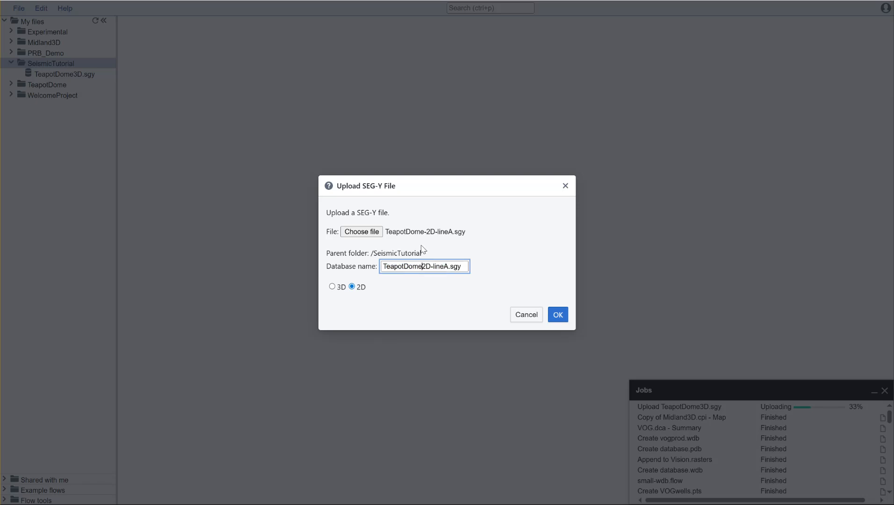
pyautogui.press('BackSpace')
pyautogui.press('BackSpace')
pyautogui.press('BackSpace')
pyautogui.press('BackSpace')
pyautogui.press('BackSpace')
pyautogui.press('BackSpace')
pyautogui.press('BackSpace')
pyautogui.click(559, 315)
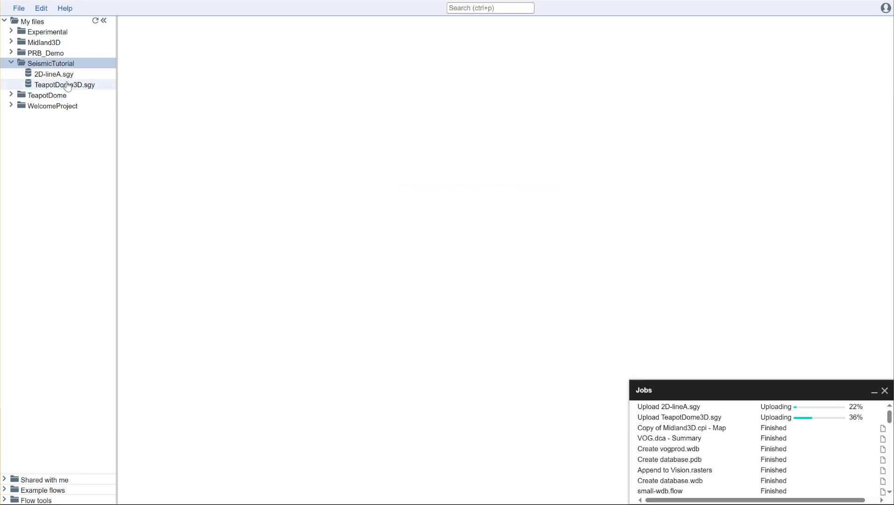
# - Start a SEG-Y upload into SeismicTutorial and choose TeapotDome-2D-lineB.sgy as the file
pyautogui.rightClick(68, 67)
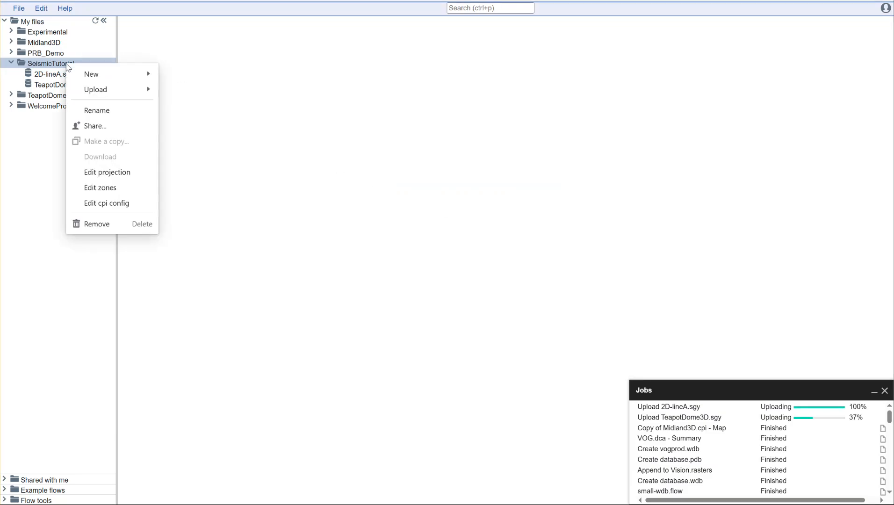
pyautogui.moveTo(95, 90)
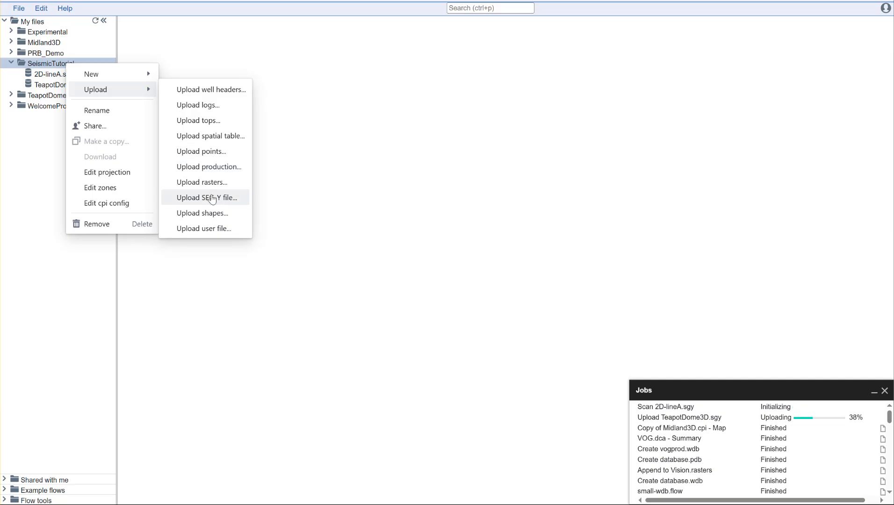
pyautogui.click(199, 197)
pyautogui.click(353, 228)
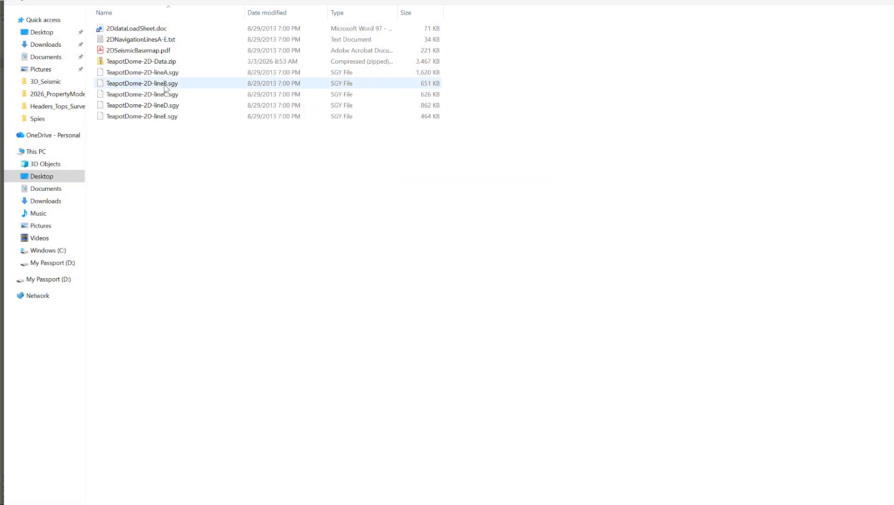
pyautogui.click(165, 87)
pyautogui.press('Return')
# - Shorten the database name to 2D-lineB.sgy and upload the file as 2D
pyautogui.click(428, 265)
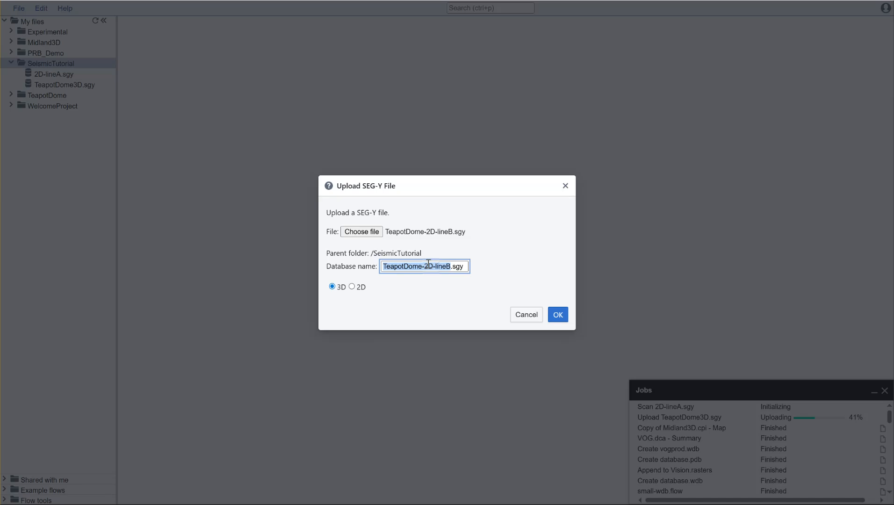
pyautogui.click(425, 265)
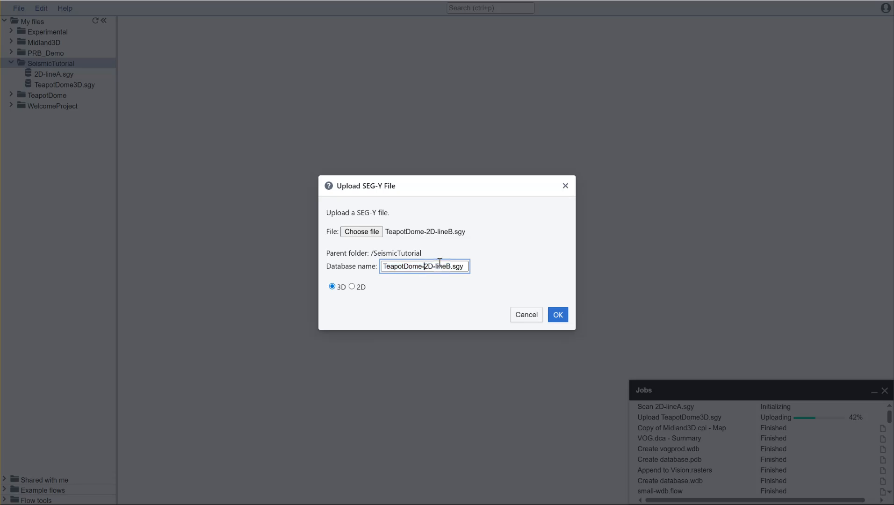
pyautogui.press('BackSpace')
pyautogui.press('BackSpace')
pyautogui.press('BackSpace')
pyautogui.press('BackSpace')
pyautogui.press('BackSpace')
pyautogui.press('BackSpace')
pyautogui.press('BackSpace')
pyautogui.press('BackSpace')
pyautogui.press('BackSpace')
pyautogui.press('BackSpace')
pyautogui.press('BackSpace')
pyautogui.click(352, 287)
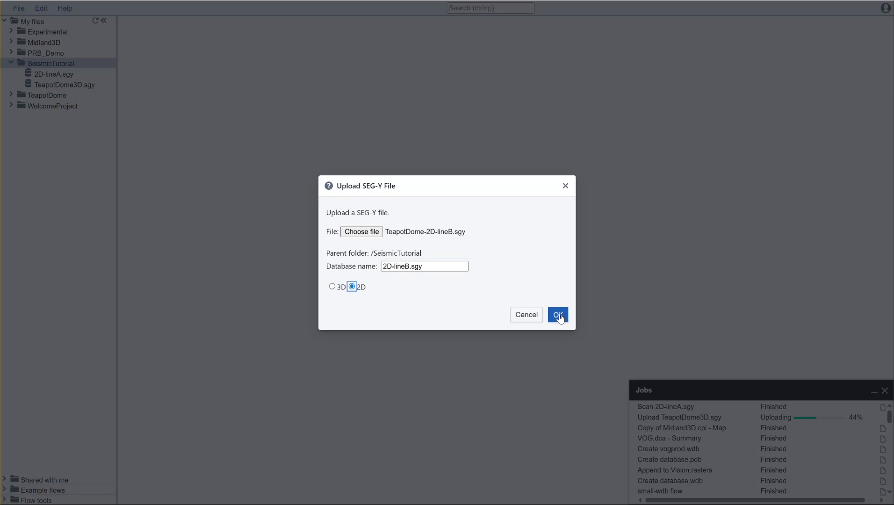
pyautogui.click(559, 315)
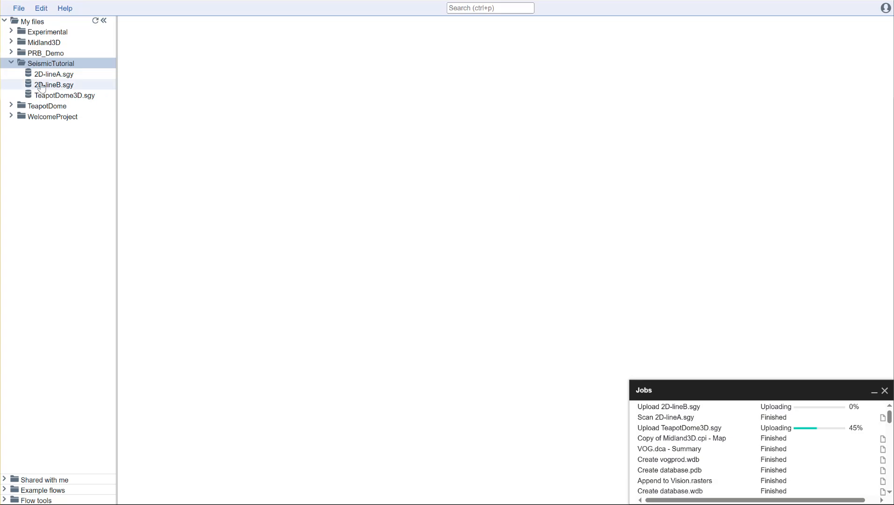
# - Start another SEG-Y upload into SeismicTutorial and choose TeapotDome-2D-lineC.sgy as the file
pyautogui.rightClick(44, 66)
pyautogui.moveTo(99, 91)
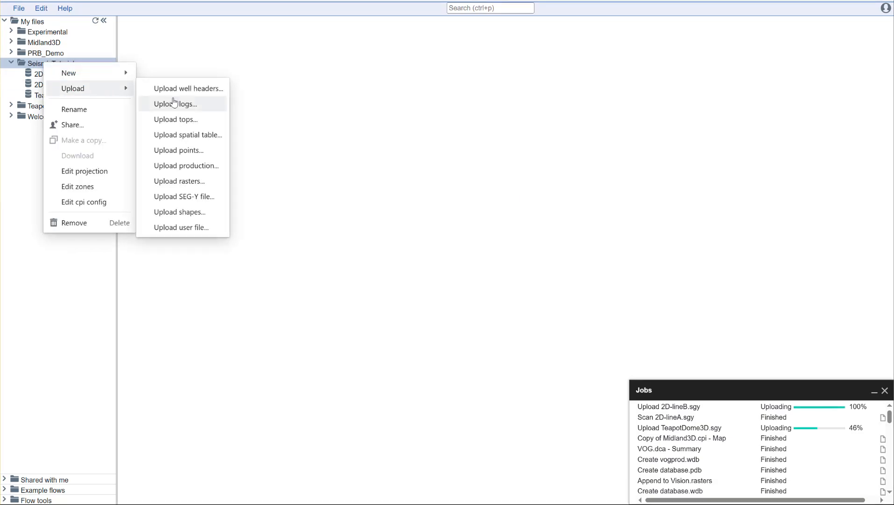
pyautogui.click(185, 196)
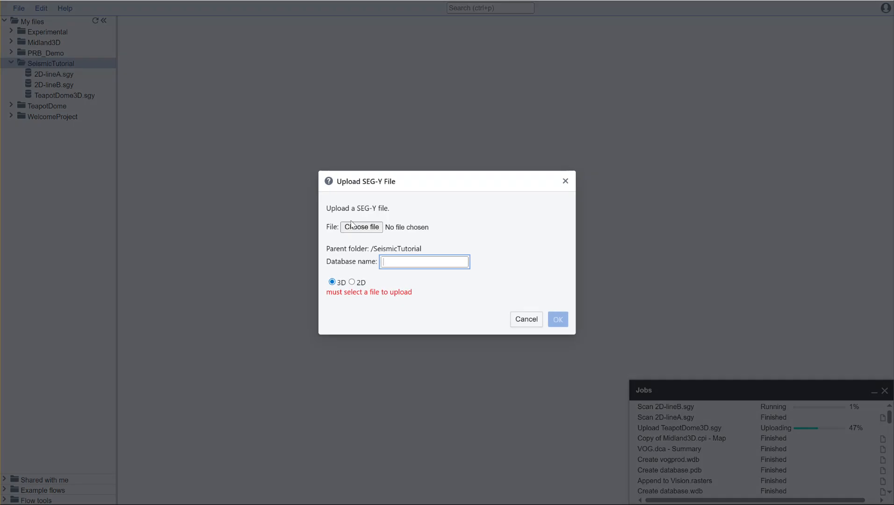
pyautogui.click(372, 228)
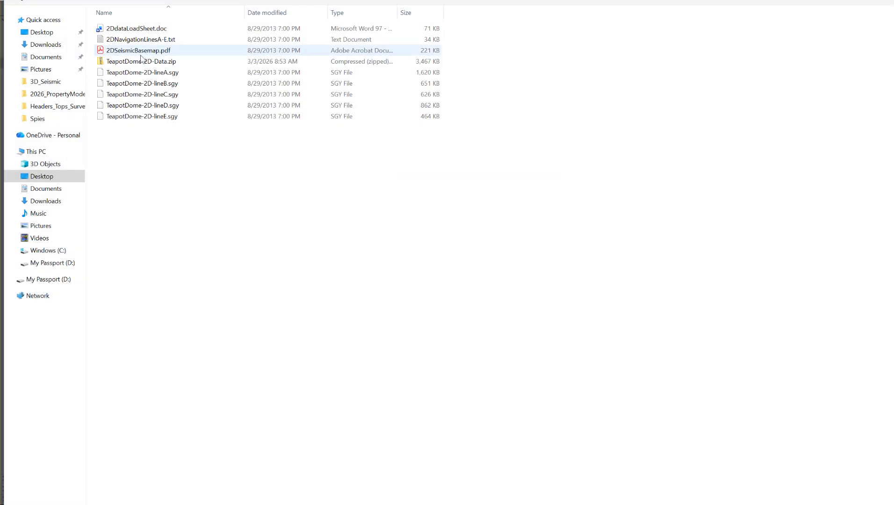
pyautogui.click(175, 97)
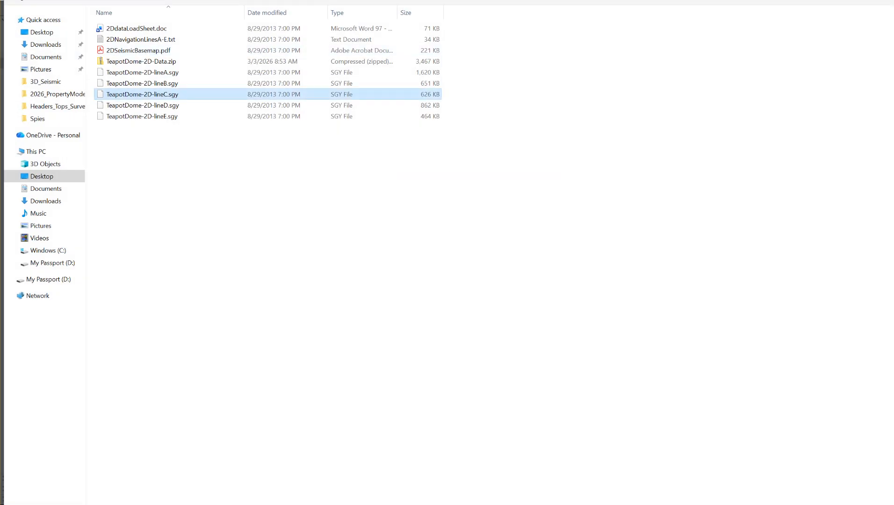
pyautogui.press('Return')
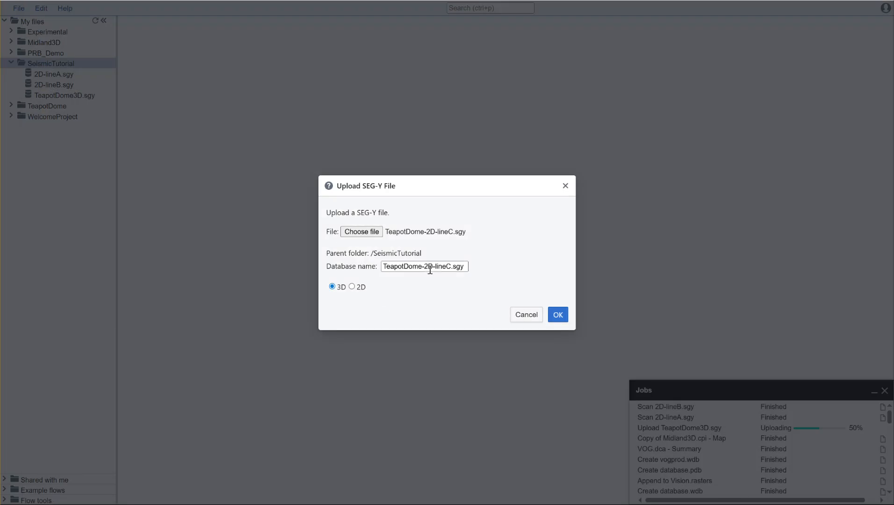
# - Shorten the database name to 2D-lineC.sgy and upload the file as 2D
pyautogui.click(426, 266)
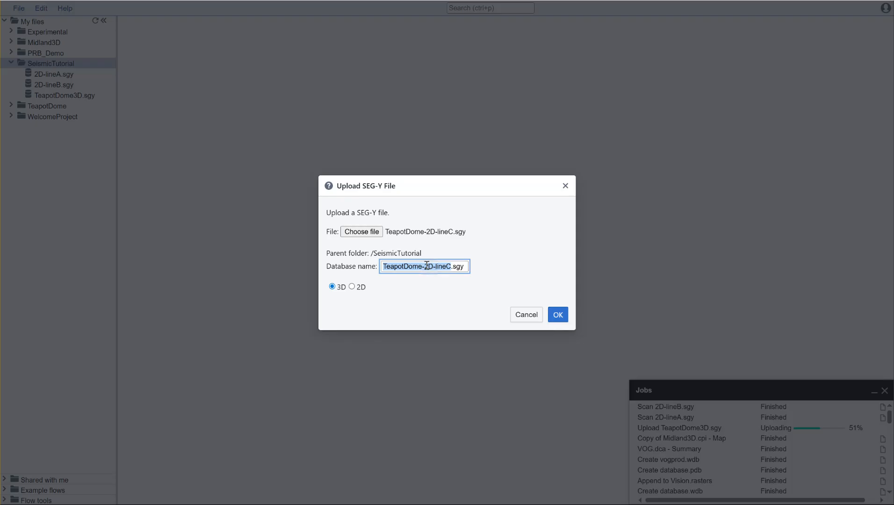
pyautogui.click(424, 266)
pyautogui.press('BackSpace')
pyautogui.press('BackSpace')
pyautogui.press('BackSpace')
pyautogui.press('BackSpace')
pyautogui.press('BackSpace')
pyautogui.press('BackSpace')
pyautogui.press('BackSpace')
pyautogui.press('BackSpace')
pyautogui.press('BackSpace')
pyautogui.press('BackSpace')
pyautogui.press('BackSpace')
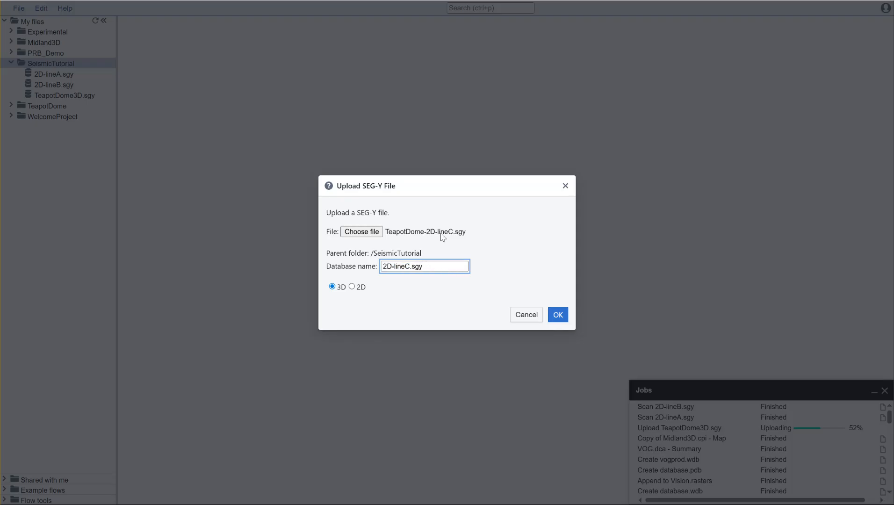
pyautogui.click(359, 287)
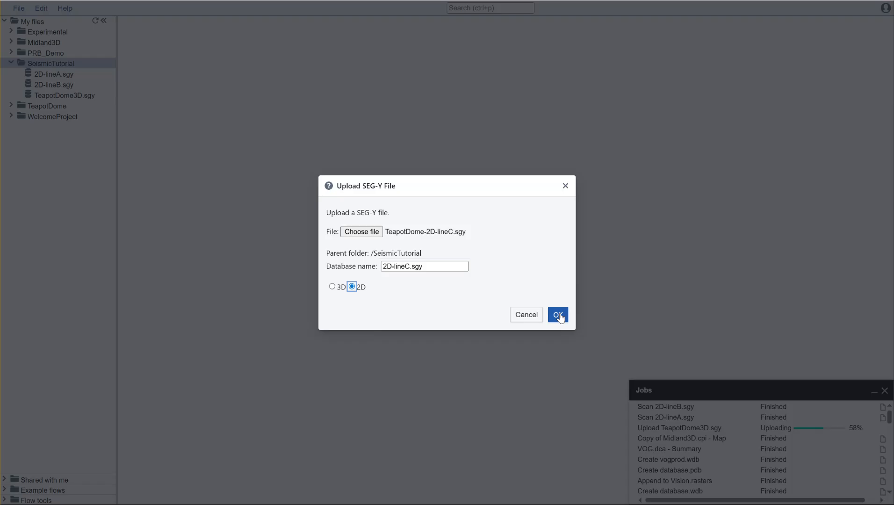
pyautogui.click(559, 315)
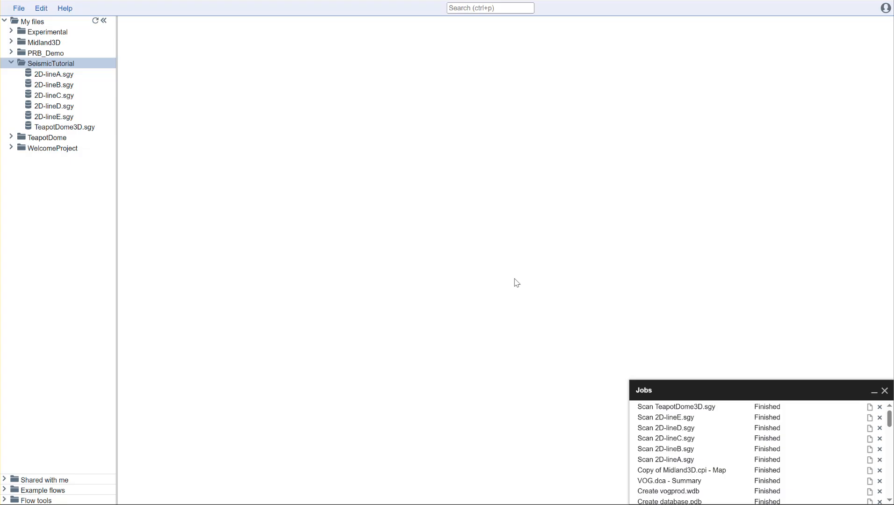
# - Minimize the job list, then open 2D-lineA.sgy and scale its display from -5 to 5
pyautogui.click(875, 392)
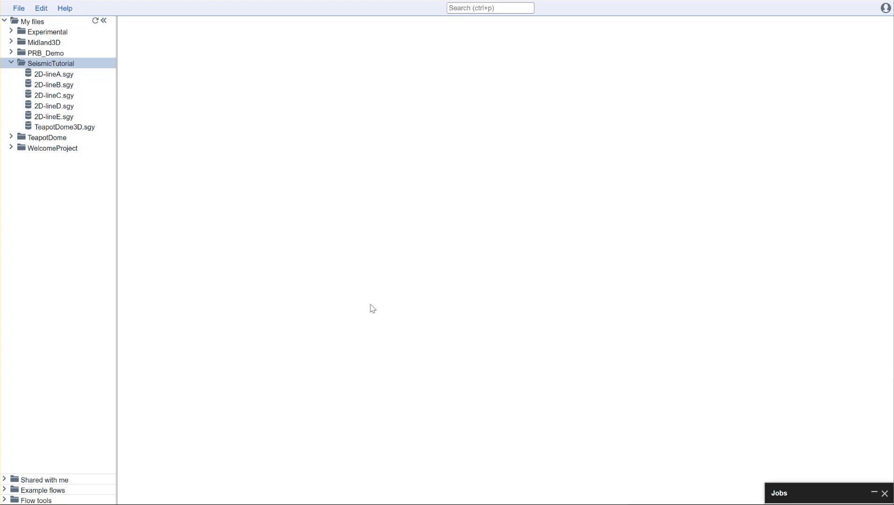
pyautogui.doubleClick(64, 77)
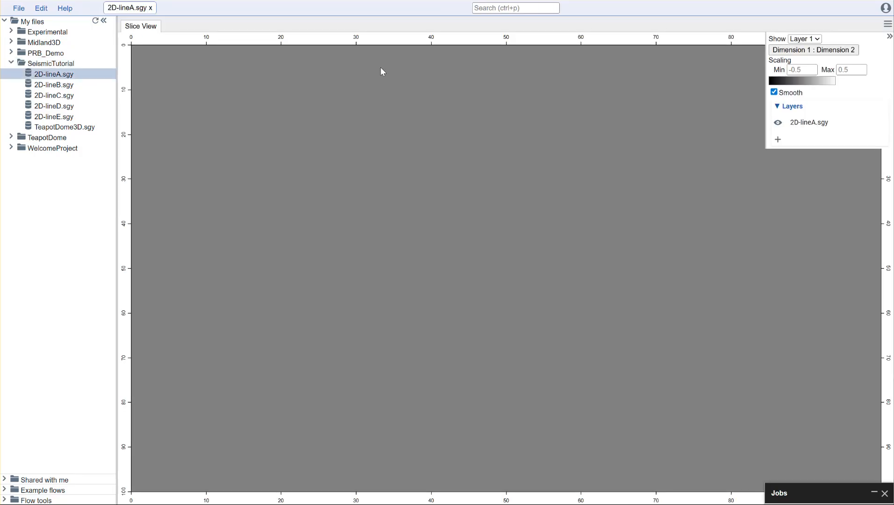
pyautogui.click(810, 71)
pyautogui.write('-5')
pyautogui.click(850, 70)
pyautogui.write('5')
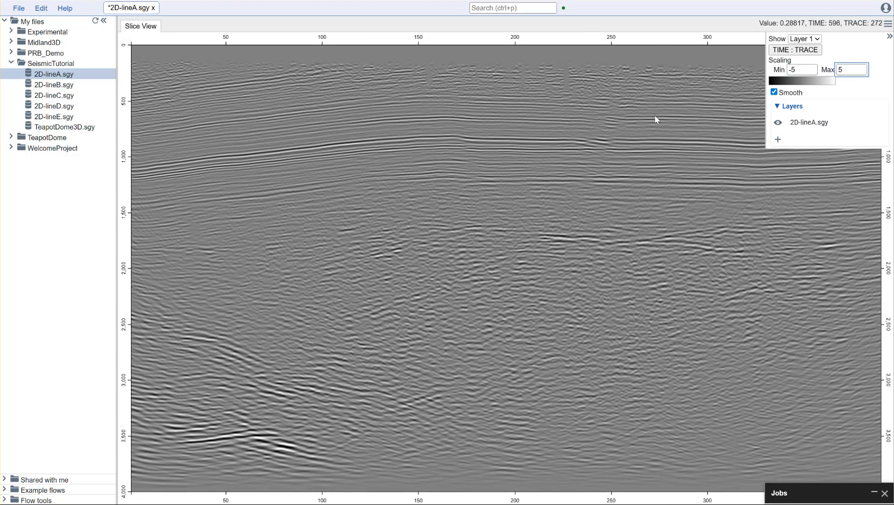
# - Tighten the 2D-lineA.sgy display scaling to -3 to 3 and save the view zoomed to the upper 2,000 of the time axis
pyautogui.click(800, 68)
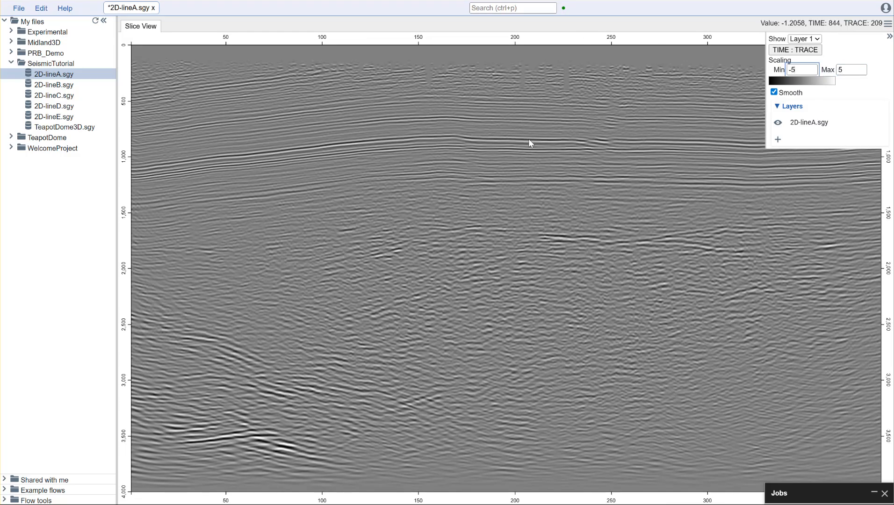
pyautogui.doubleClick(808, 71)
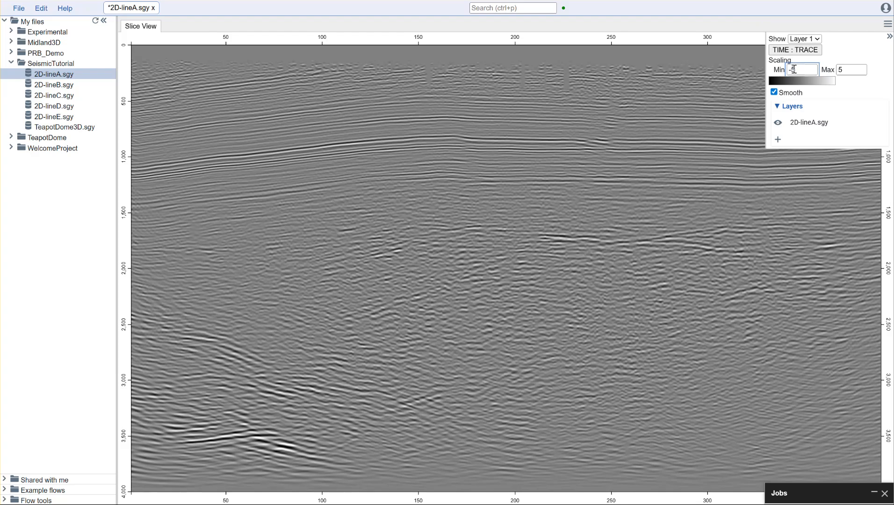
pyautogui.doubleClick(849, 70)
pyautogui.write('3')
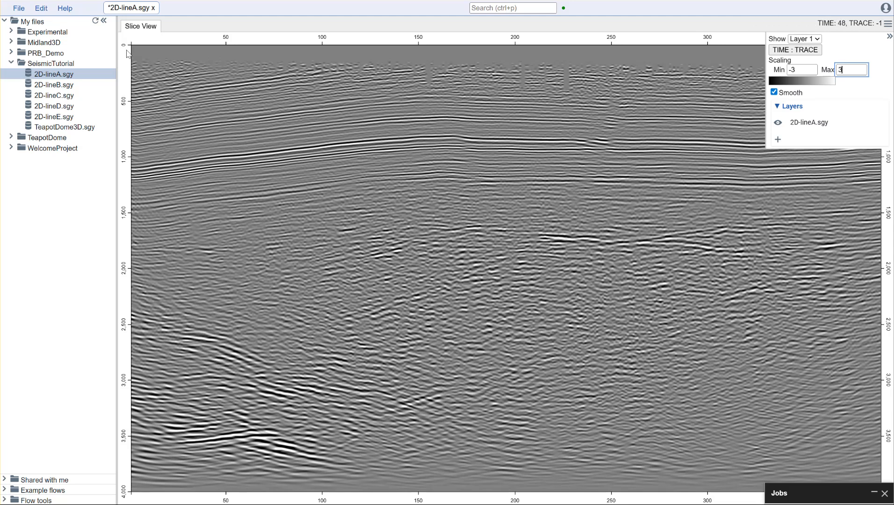
pyautogui.moveTo(126, 62); pyautogui.dragTo(128, 268)
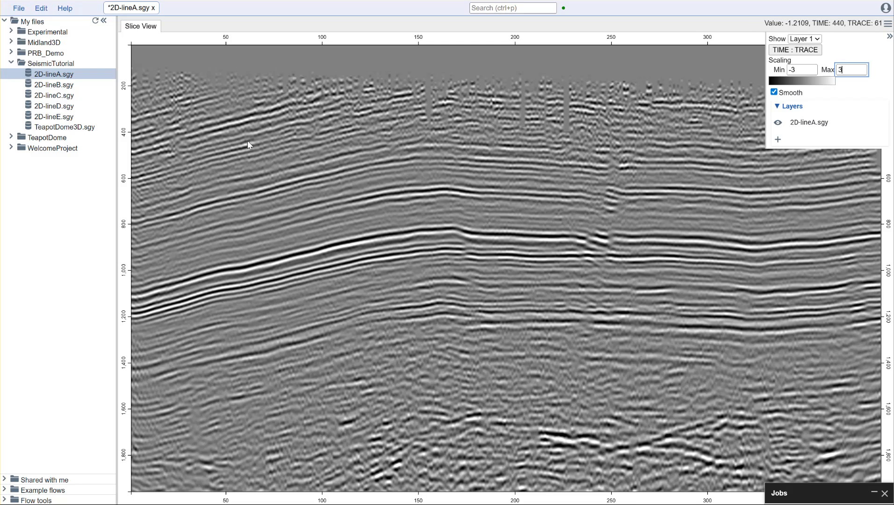
pyautogui.hotkey('ctrl', 's')
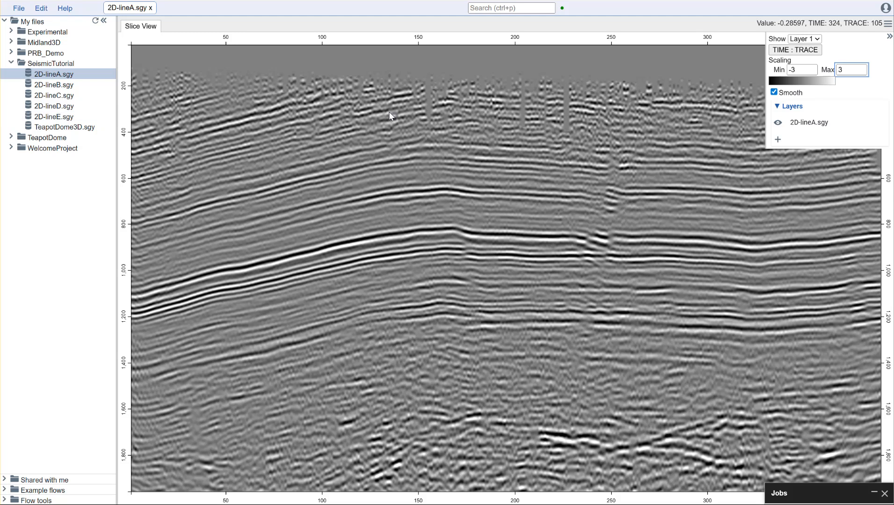
# - Open TeapotDome3D.sgy and scale its display from -5 to 5
pyautogui.doubleClick(49, 126)
pyautogui.click(808, 72)
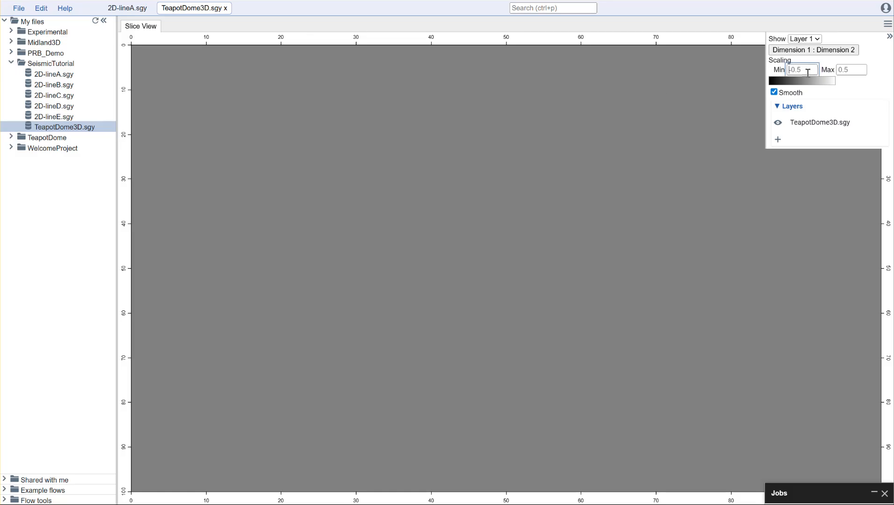
pyautogui.write('-5')
pyautogui.press('Tab')
pyautogui.write('5')
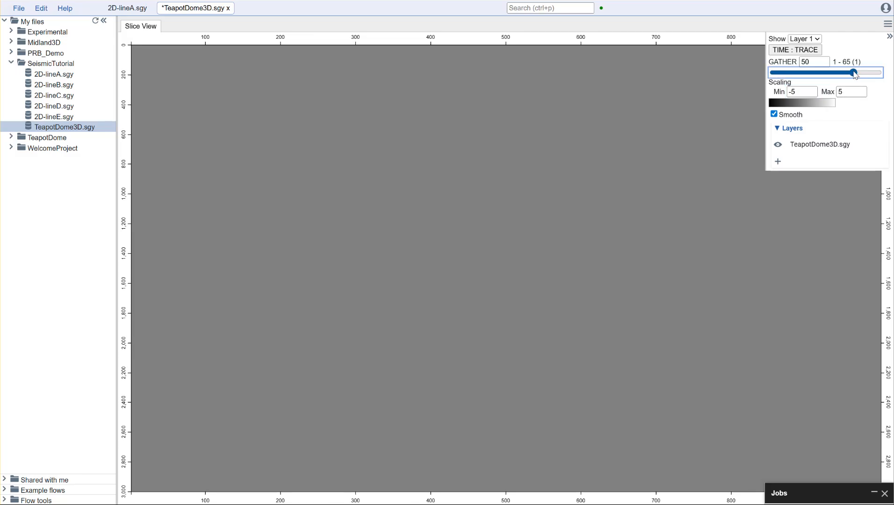
pyautogui.click(855, 91)
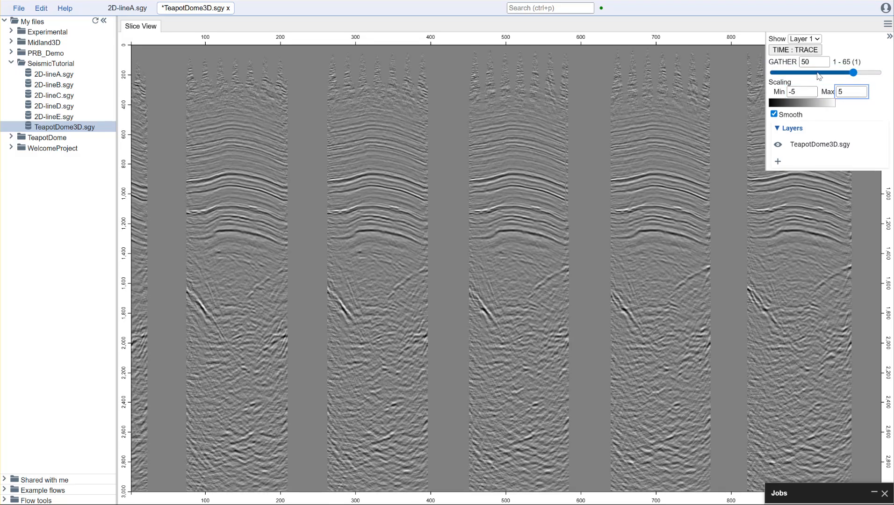
# - Show gather 28 of TeapotDome3D.sgy and sort the volume to ILINE / XLINE
pyautogui.click(774, 74)
pyautogui.click(819, 74)
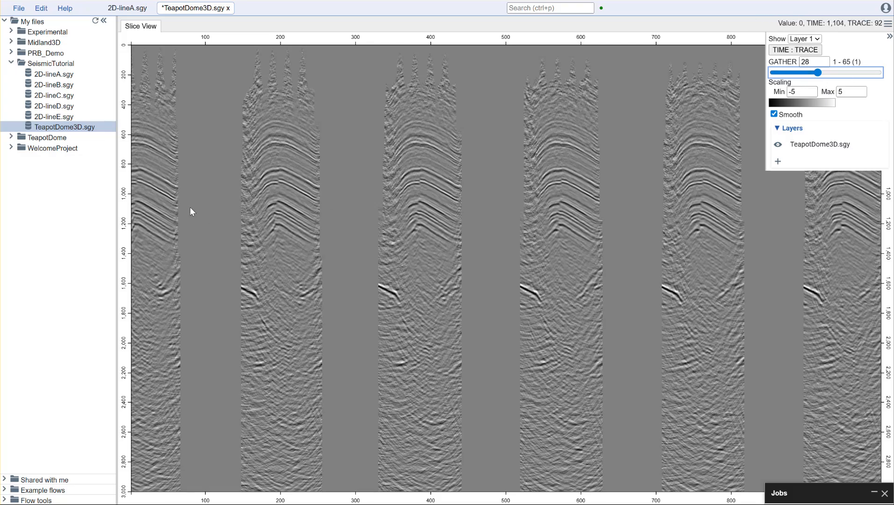
pyautogui.rightClick(568, 246)
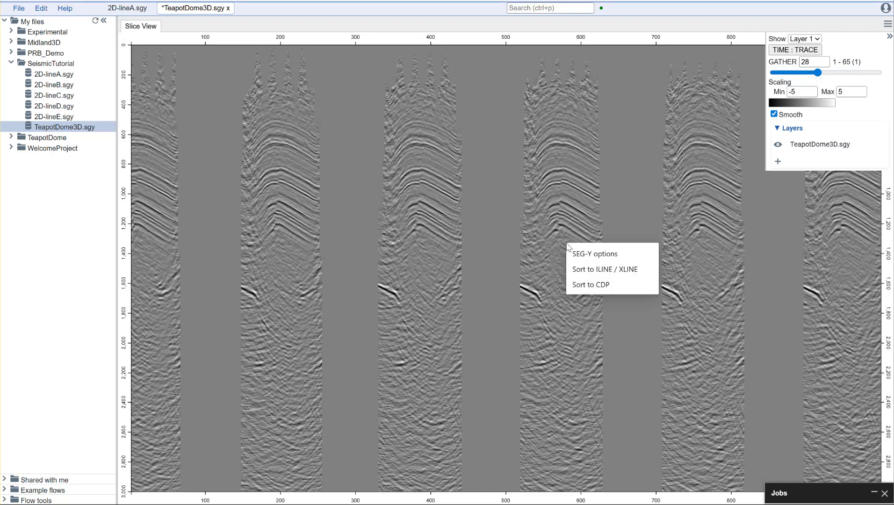
pyautogui.click(582, 270)
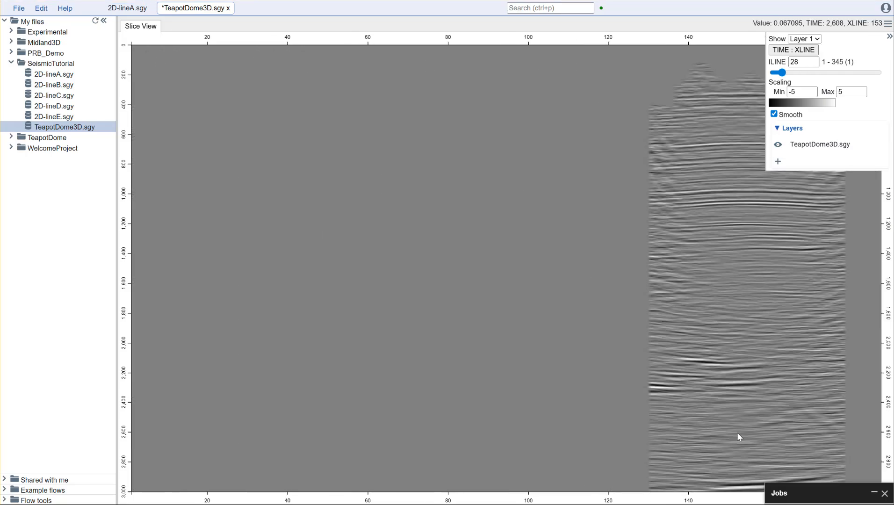
pyautogui.moveTo(645, 500); pyautogui.dragTo(828, 500)
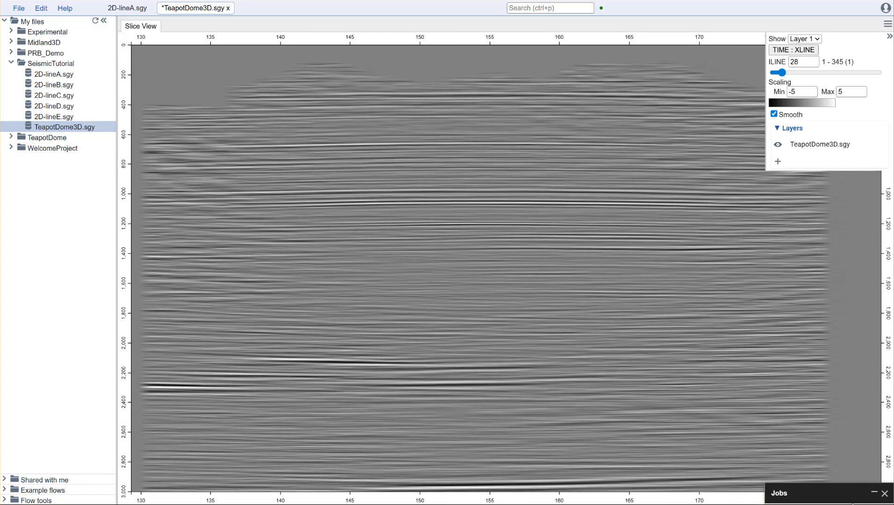
pyautogui.moveTo(124, 122); pyautogui.dragTo(131, 325)
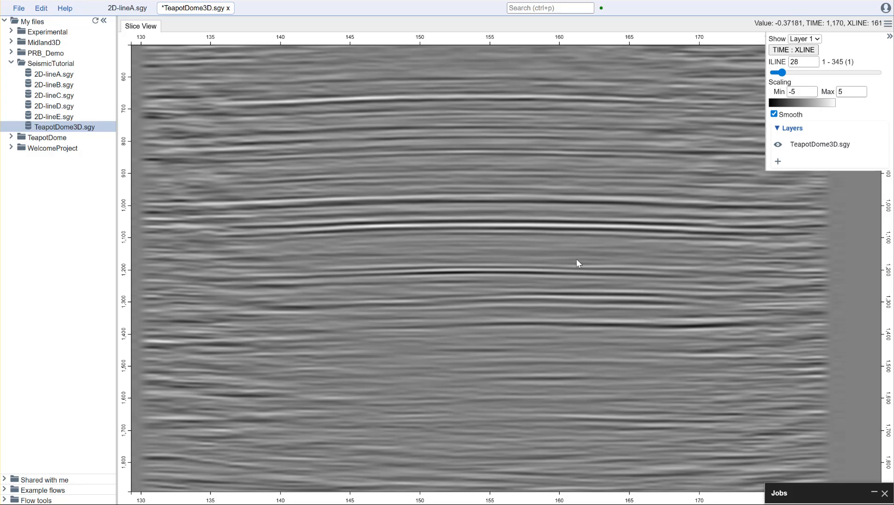
pyautogui.moveTo(790, 142)
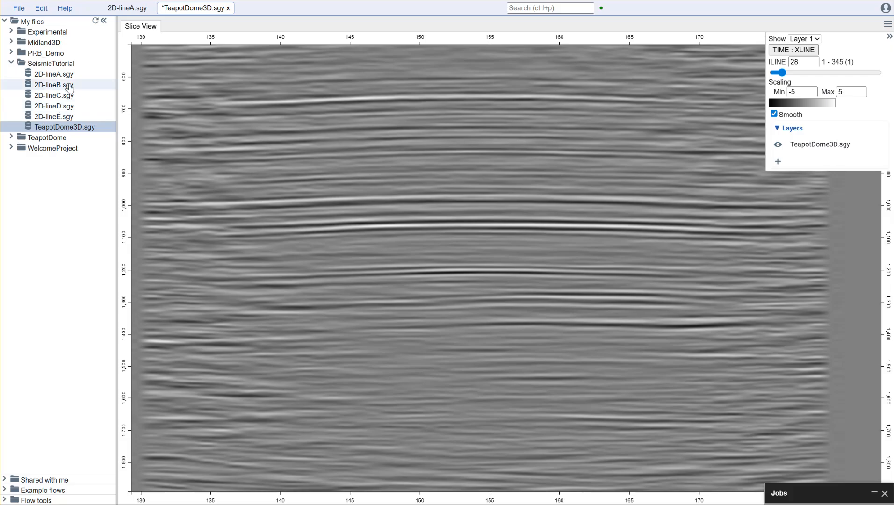
# - Review the 2D-lineA.sgy section, then check the sorting options offered for TeapotDome3D.sgy
pyautogui.click(130, 8)
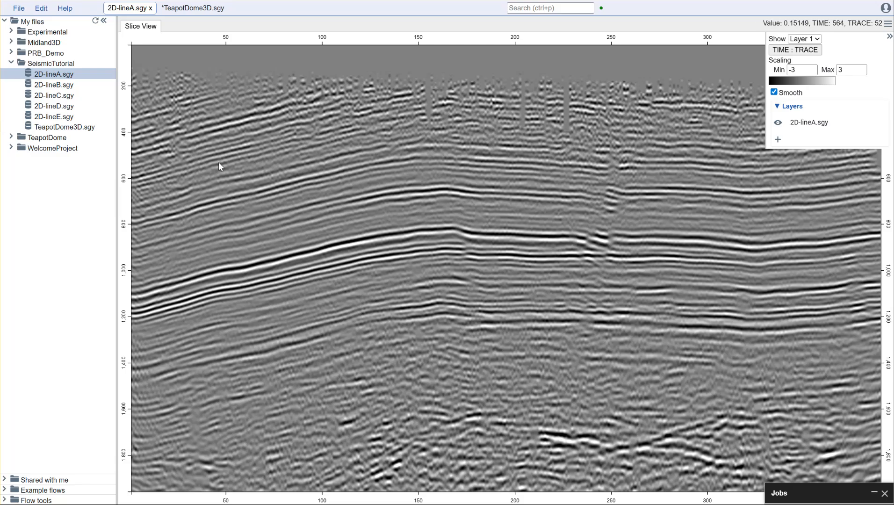
pyautogui.click(191, 8)
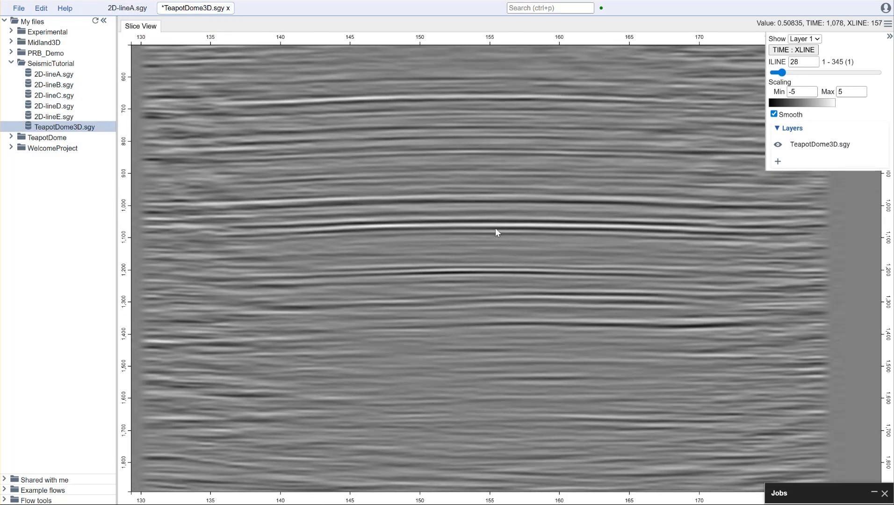
pyautogui.rightClick(474, 248)
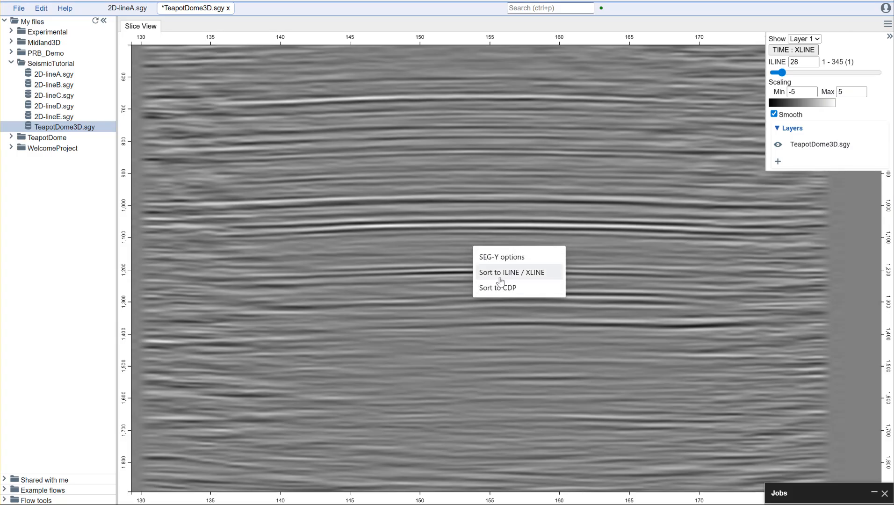
pyautogui.click(457, 213)
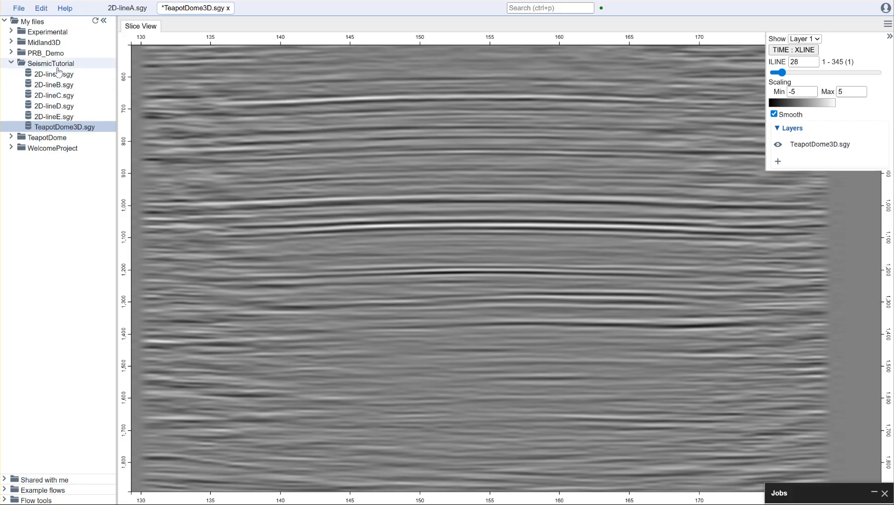
# - Review the 3D and 2D choices for a SEG-Y upload into SeismicTutorial, and close the dialog without uploading
pyautogui.rightClick(59, 68)
pyautogui.moveTo(88, 90)
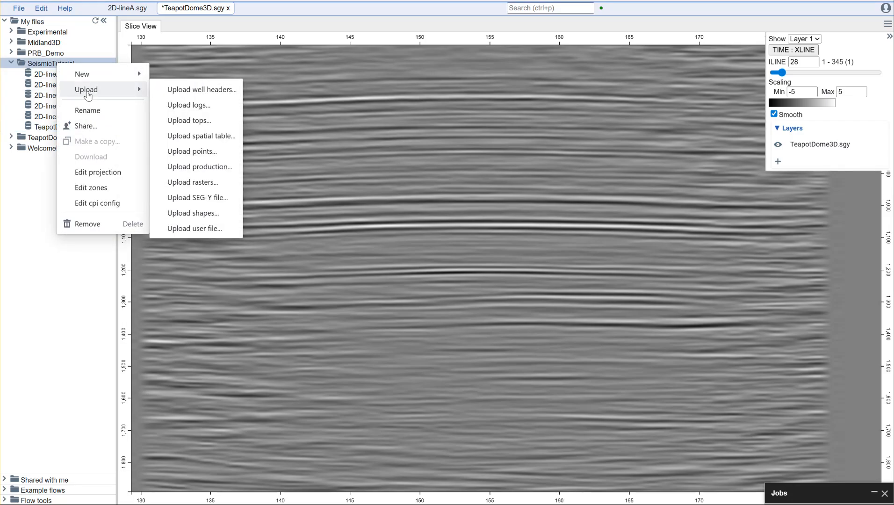
pyautogui.click(202, 202)
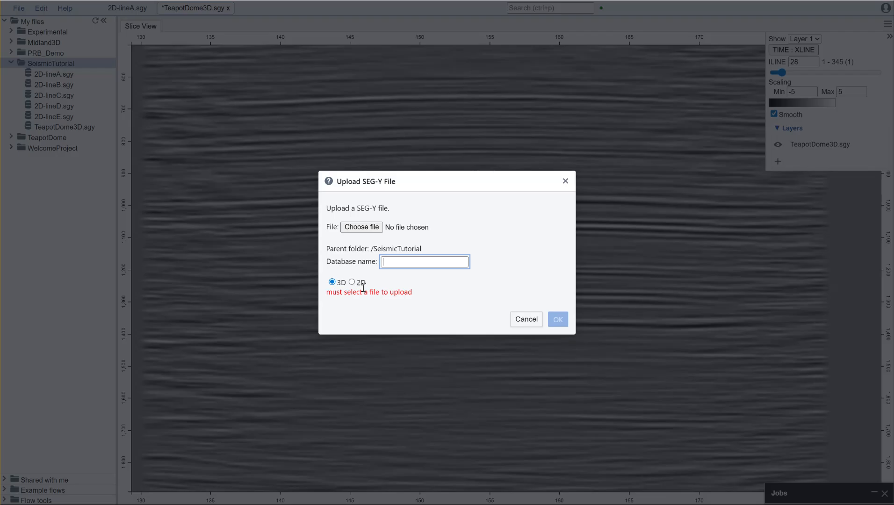
pyautogui.click(528, 320)
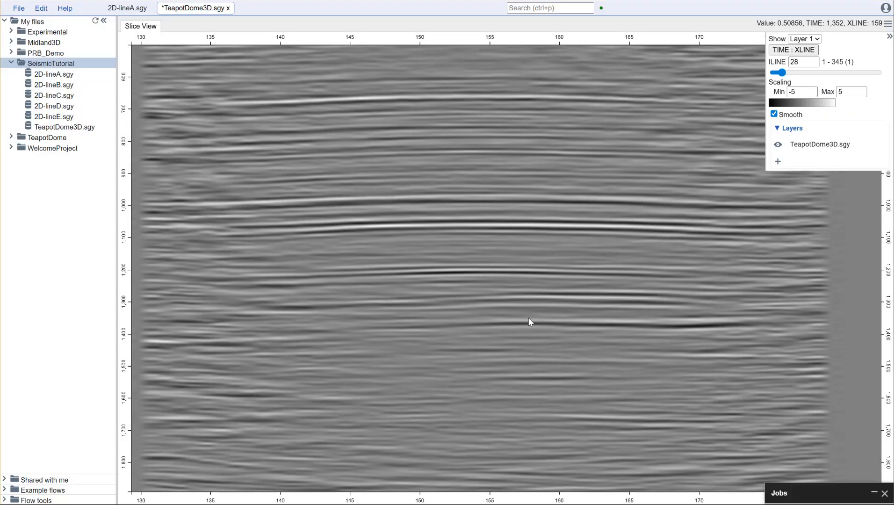